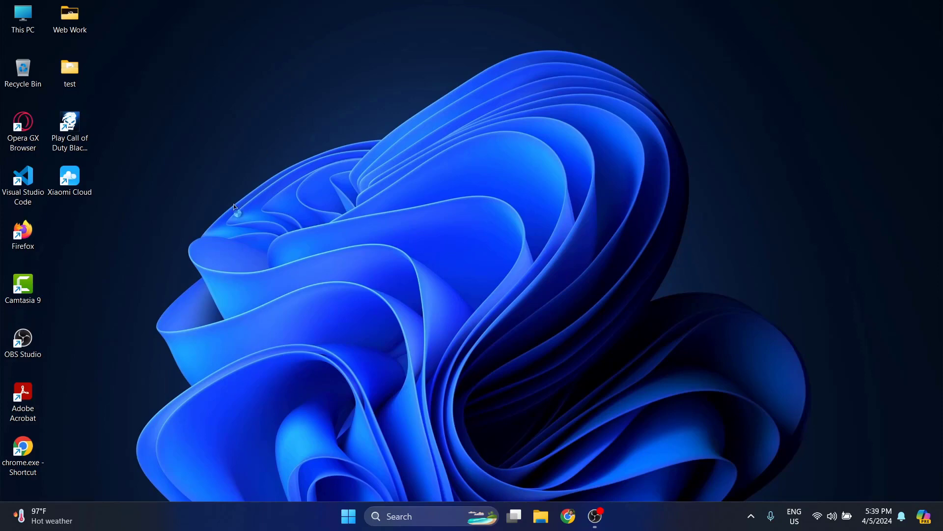
{"action": "double_click", "coordinate": [23, 232]}
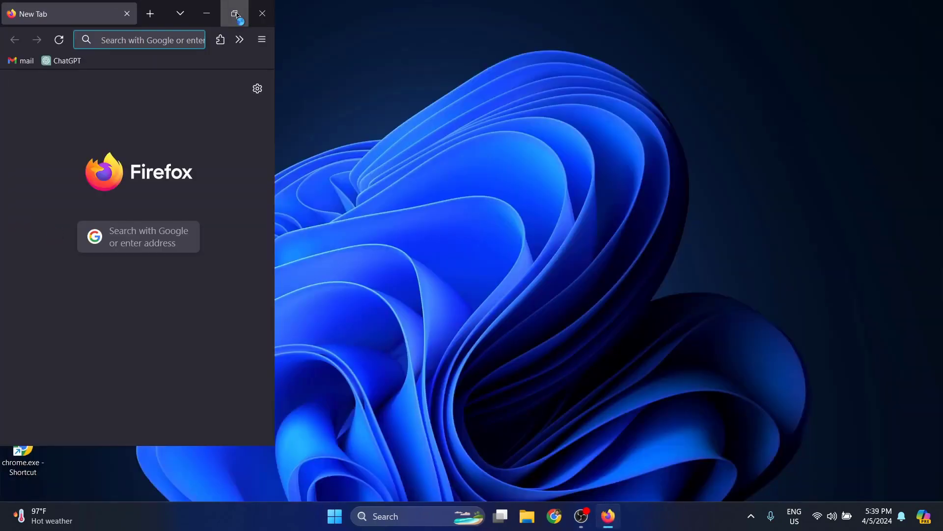
{"action": "left_click", "coordinate": [362, 15]}
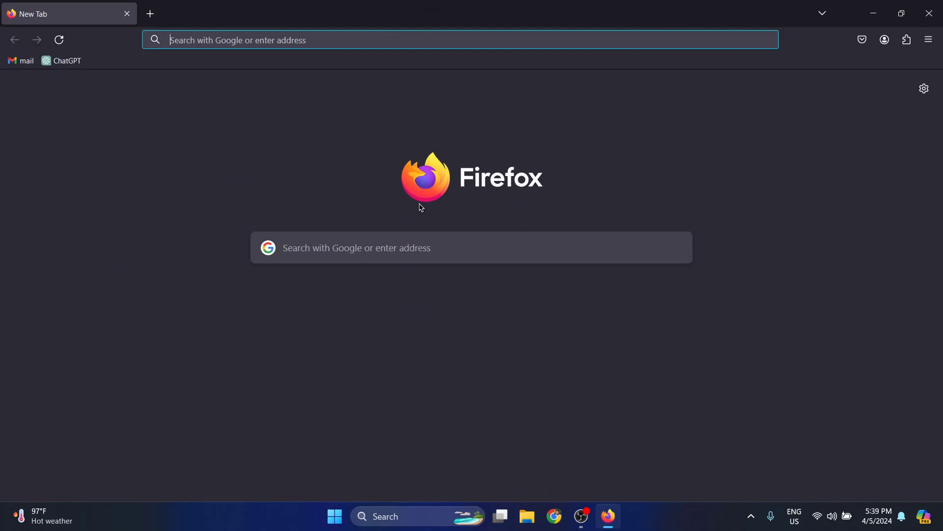
{"action": "left_click", "coordinate": [344, 250]}
{"action": "type", "text": "000"}
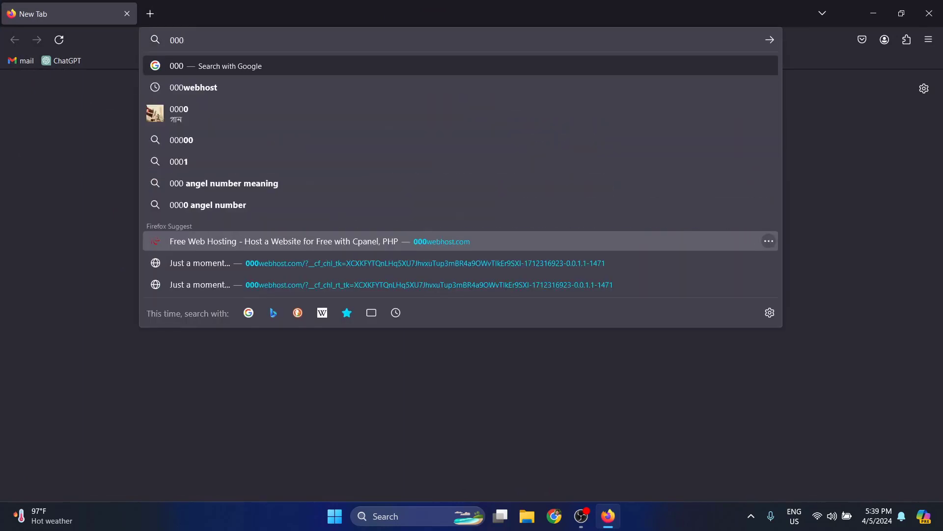
{"action": "left_click", "coordinate": [202, 88]}
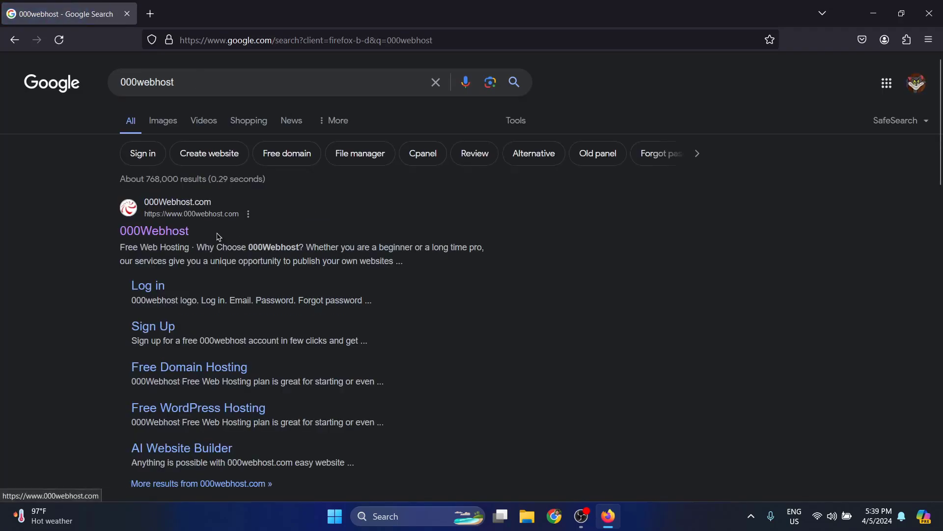
{"action": "left_click", "coordinate": [158, 234]}
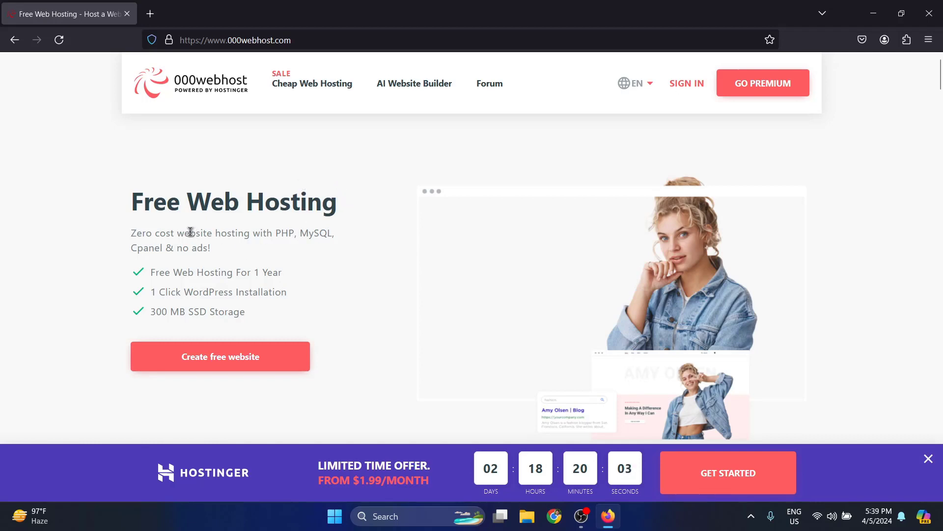
Step: Highlight the subtitle's hosting features and the 'Cpanel & no ads!' text
{"action": "left_click_drag", "start_coordinate": [177, 233], "coordinate": [337, 240]}
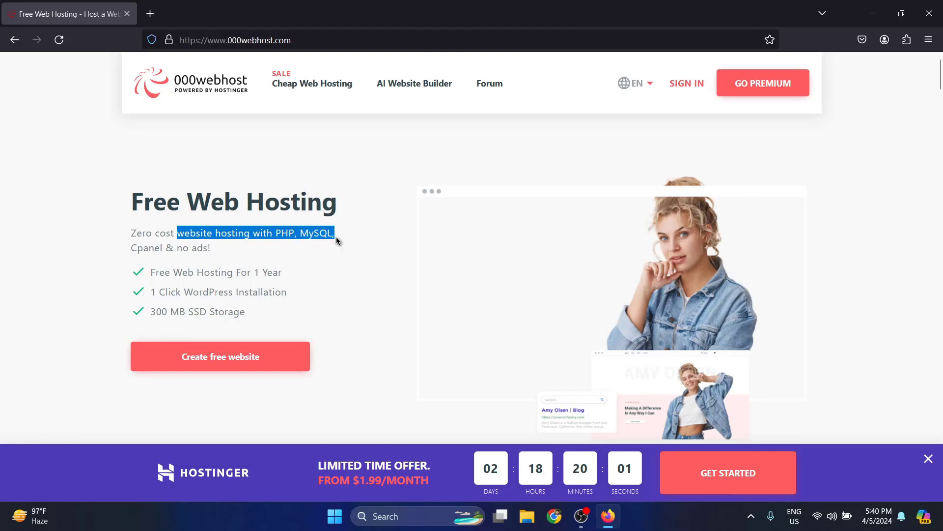
{"action": "left_click_drag", "start_coordinate": [127, 256], "coordinate": [210, 248]}
{"action": "left_click", "coordinate": [285, 257]}
Step: Log in to 000webhost with a Google account
{"action": "scroll", "coordinate": [241, 209], "scroll_direction": "down", "scroll_amount": 4}
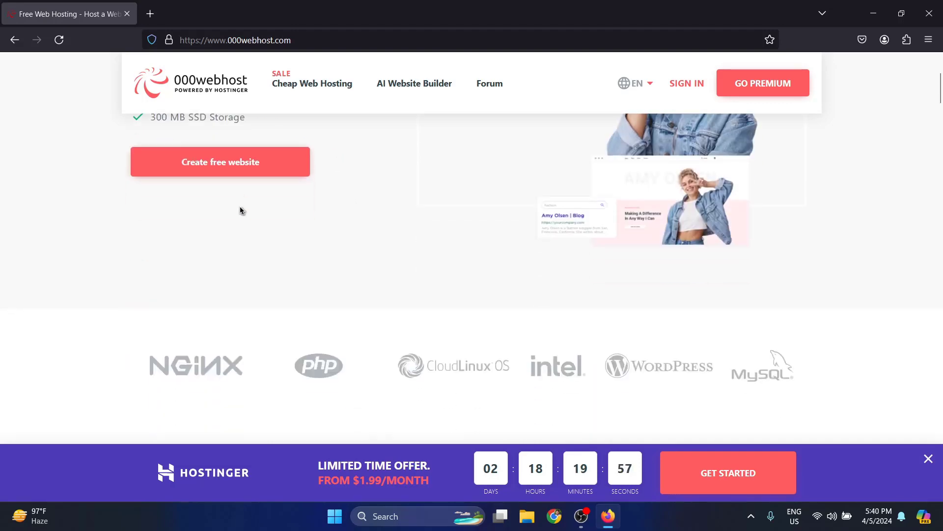
{"action": "scroll", "coordinate": [241, 210], "scroll_direction": "up", "scroll_amount": 4}
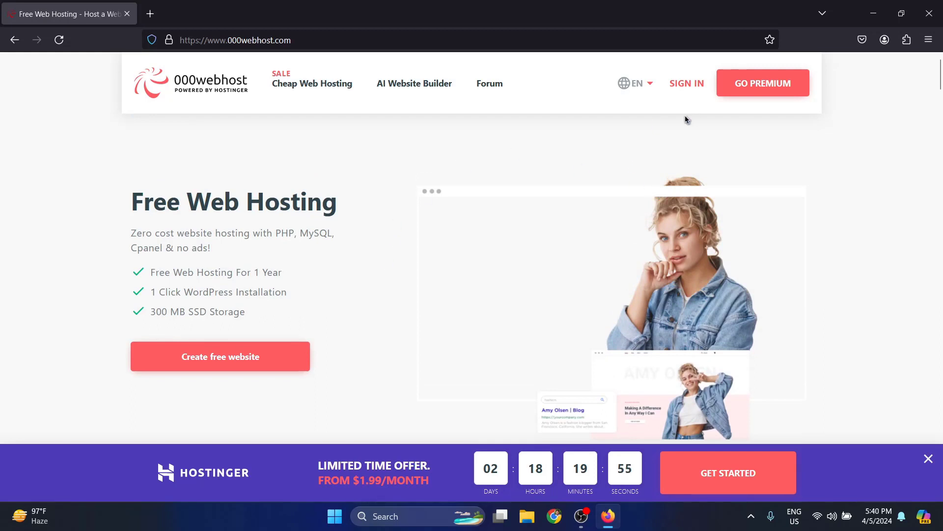
{"action": "left_click", "coordinate": [690, 86]}
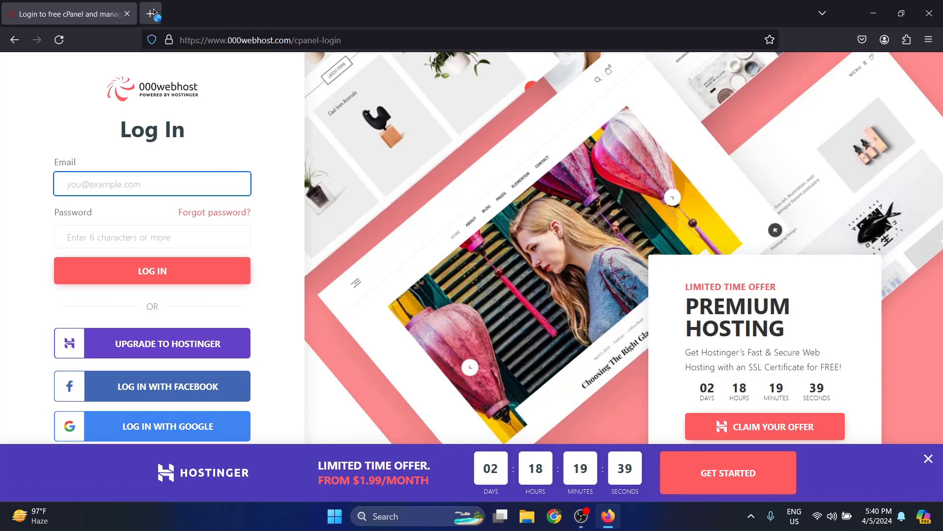
{"action": "left_click", "coordinate": [163, 428]}
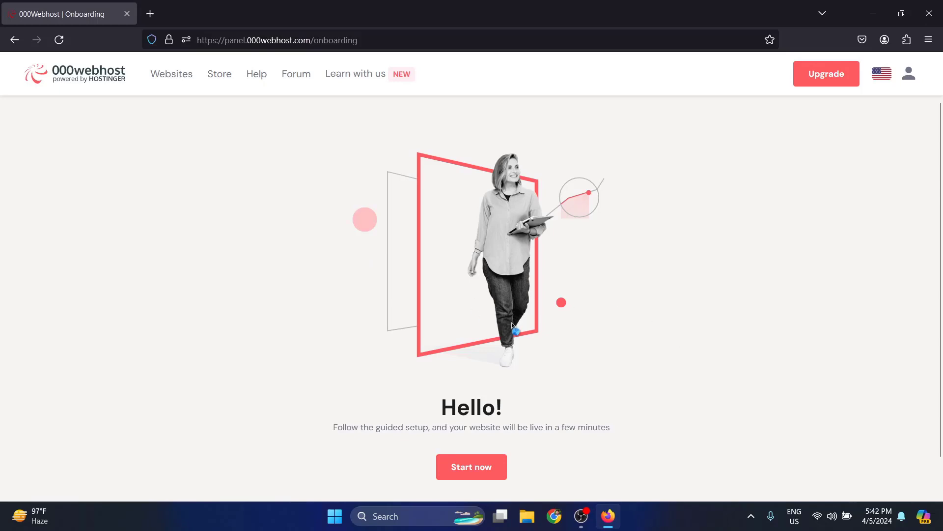
Step: Start the guided setup and create the website 'nijekajkori' with a password
{"action": "left_click", "coordinate": [482, 470]}
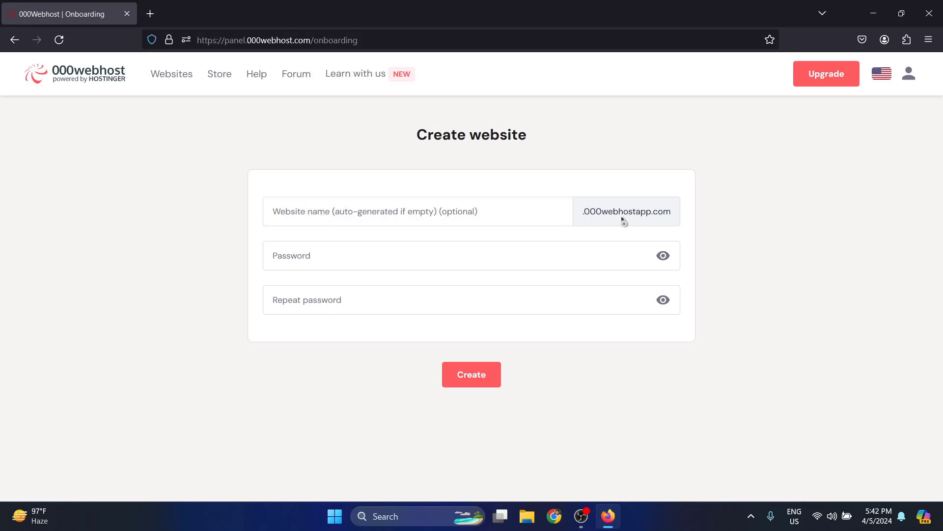
{"action": "left_click", "coordinate": [407, 206]}
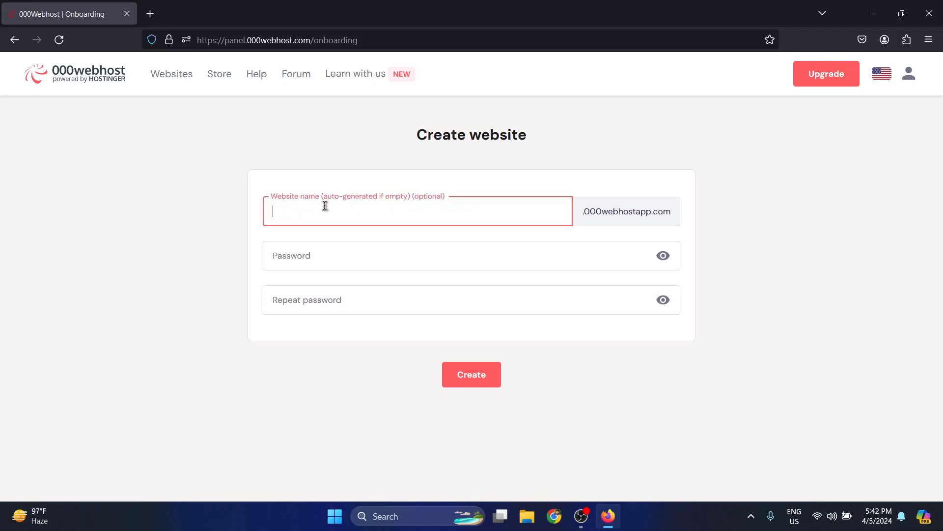
{"action": "type", "text": "nijekajkori"}
{"action": "left_click", "coordinate": [317, 254]}
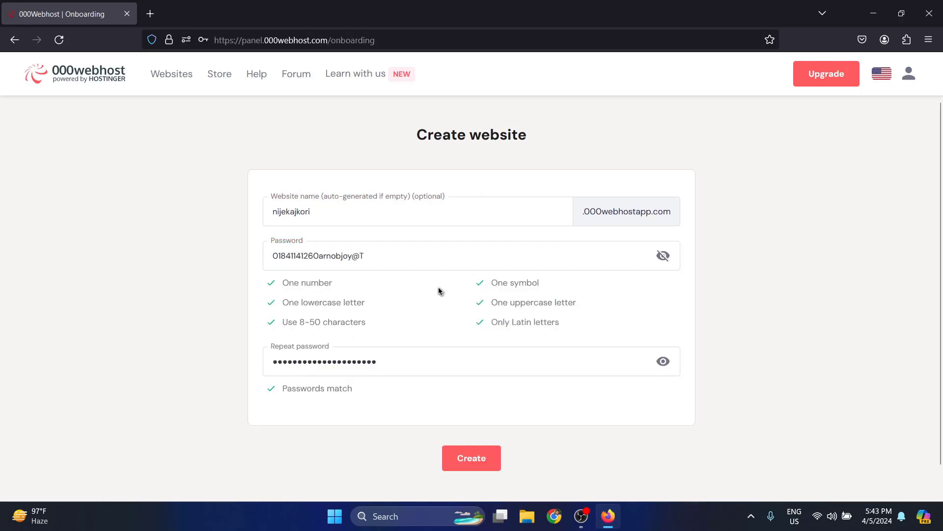
{"action": "left_click", "coordinate": [474, 459]}
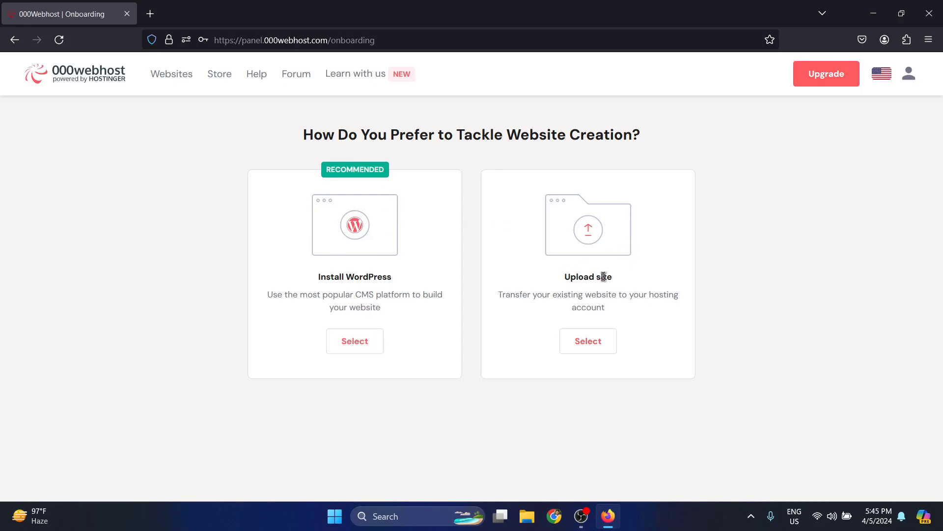
Step: Choose Upload site and view the new site's placeholder page in a new tab
{"action": "left_click", "coordinate": [587, 345]}
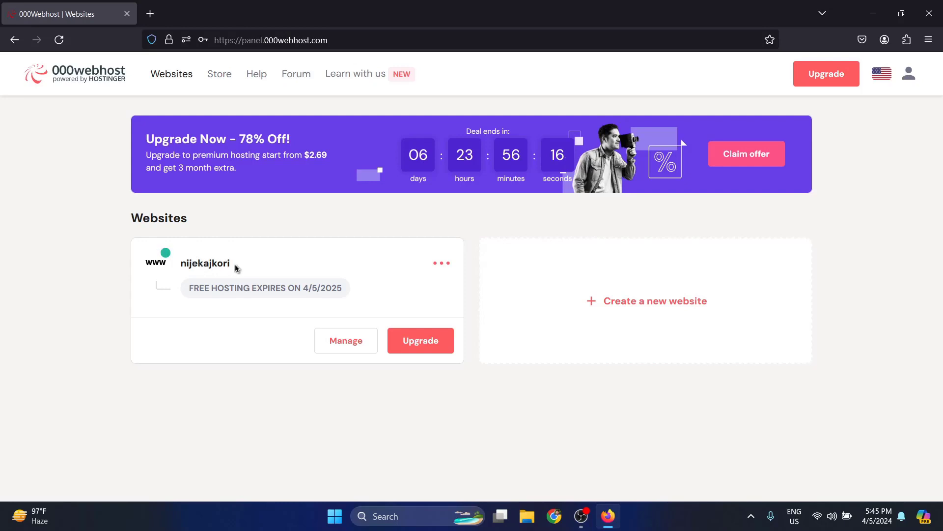
{"action": "left_click", "coordinate": [444, 267]}
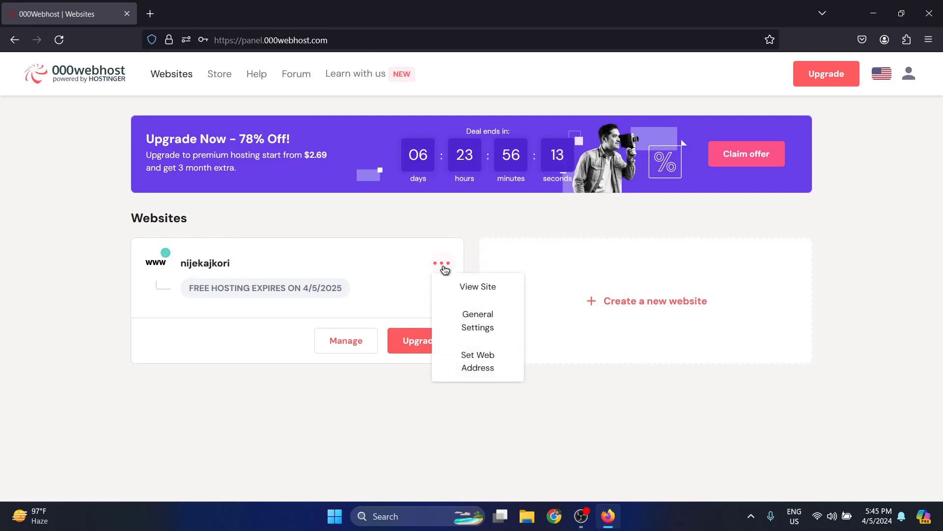
{"action": "left_click", "coordinate": [471, 287]}
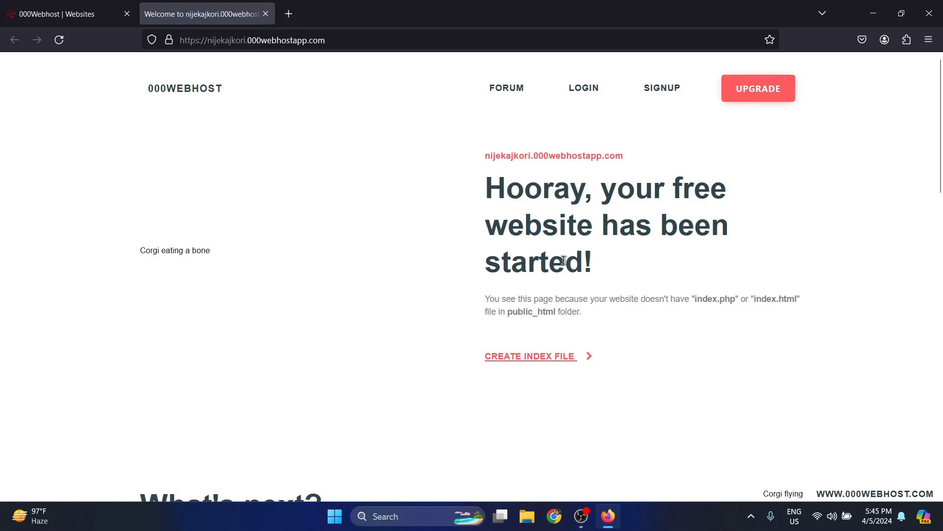
Step: Return to the websites panel and open the nijekajkori dashboard
{"action": "left_click", "coordinate": [63, 6]}
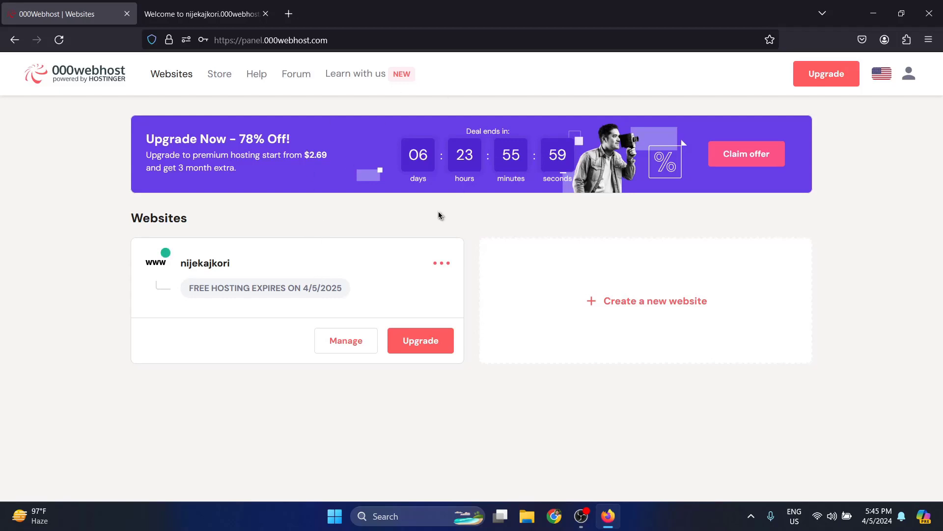
{"action": "left_click", "coordinate": [442, 263]}
{"action": "left_click", "coordinate": [350, 349]}
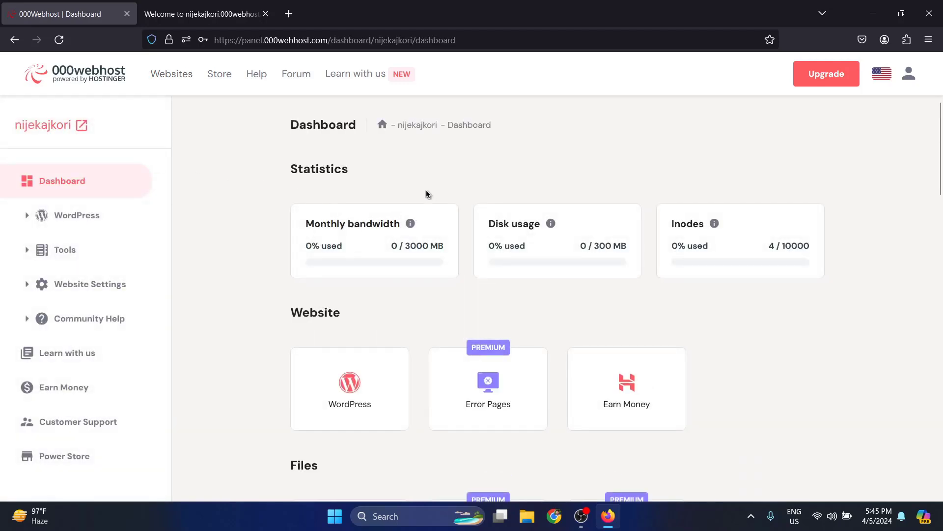
Step: Open File Manager from the Files section of the nijekajkori dashboard
{"action": "scroll", "coordinate": [542, 186], "scroll_direction": "down", "scroll_amount": 3}
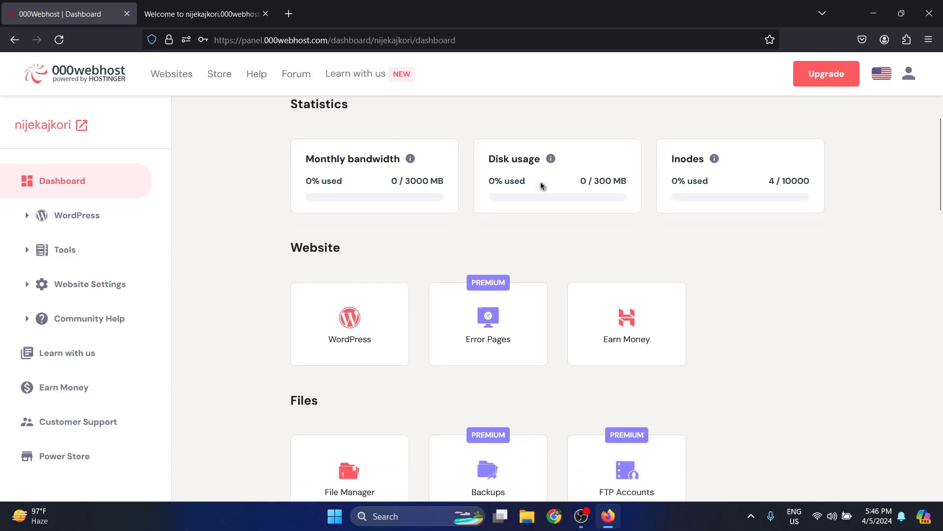
{"action": "scroll", "coordinate": [613, 259], "scroll_direction": "up", "scroll_amount": 1}
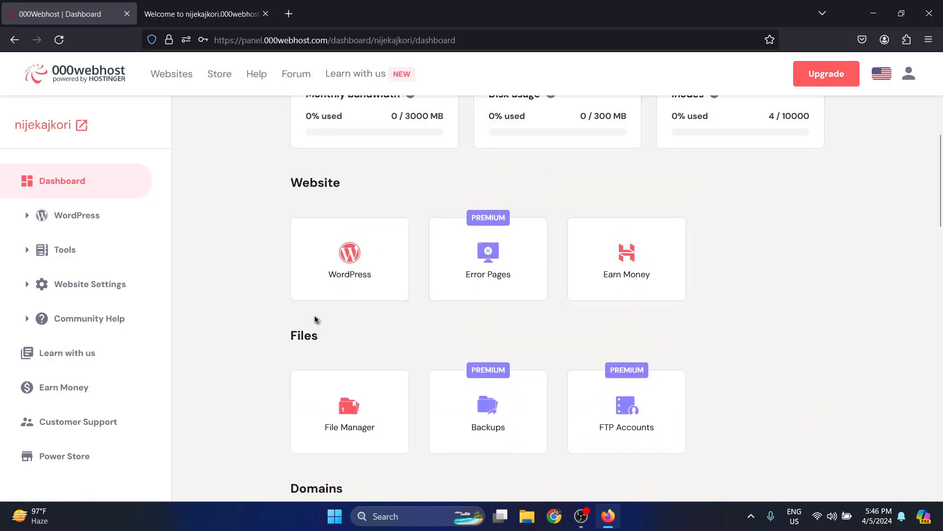
{"action": "scroll", "coordinate": [319, 334], "scroll_direction": "down", "scroll_amount": 1}
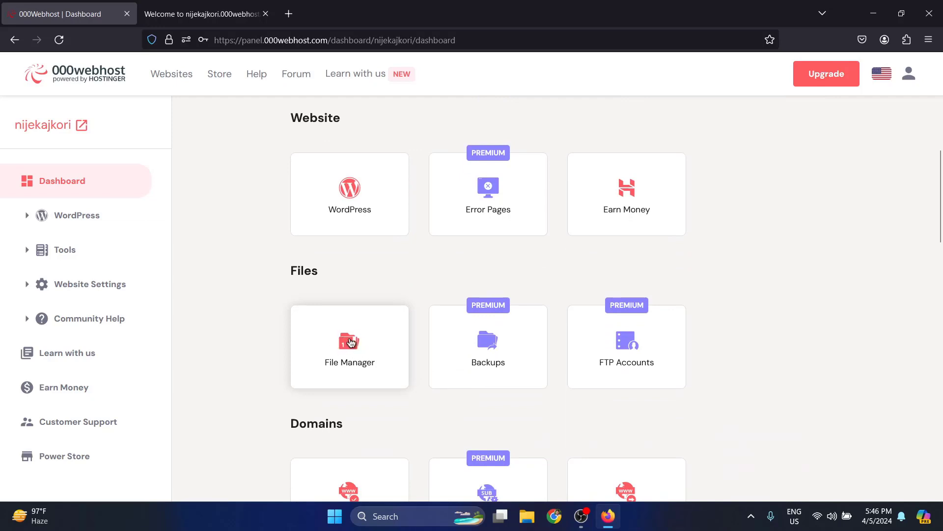
{"action": "left_click", "coordinate": [349, 343]}
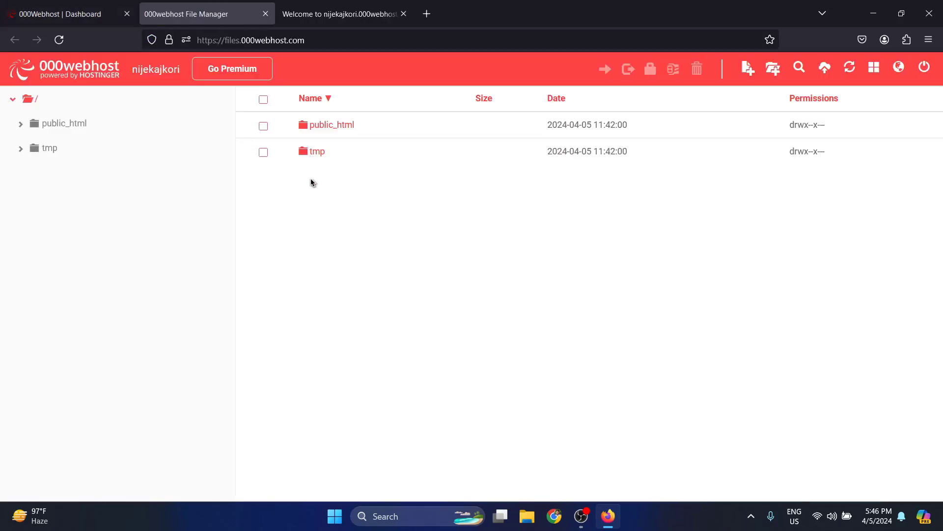
Step: Open public_html in the file manager and check the live welcome page
{"action": "left_click", "coordinate": [331, 127]}
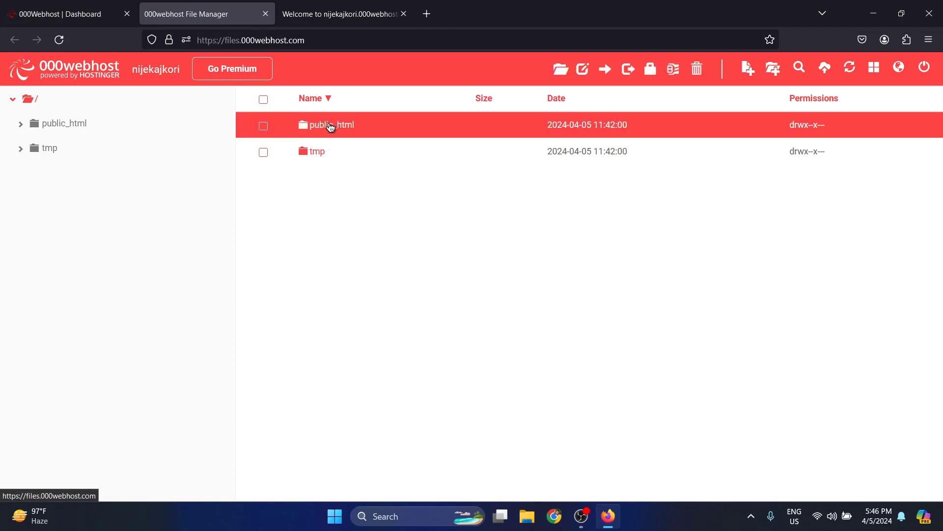
{"action": "double_click", "coordinate": [324, 128]}
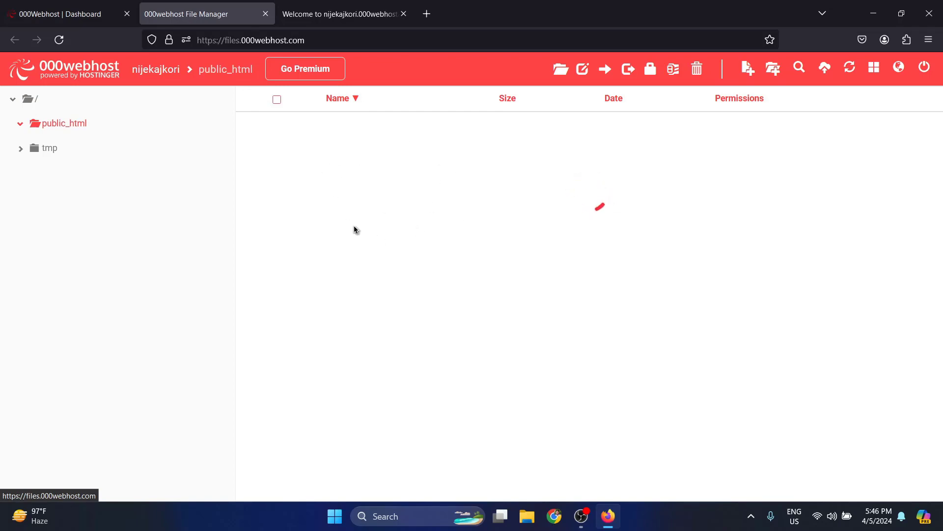
{"action": "left_click", "coordinate": [337, 20]}
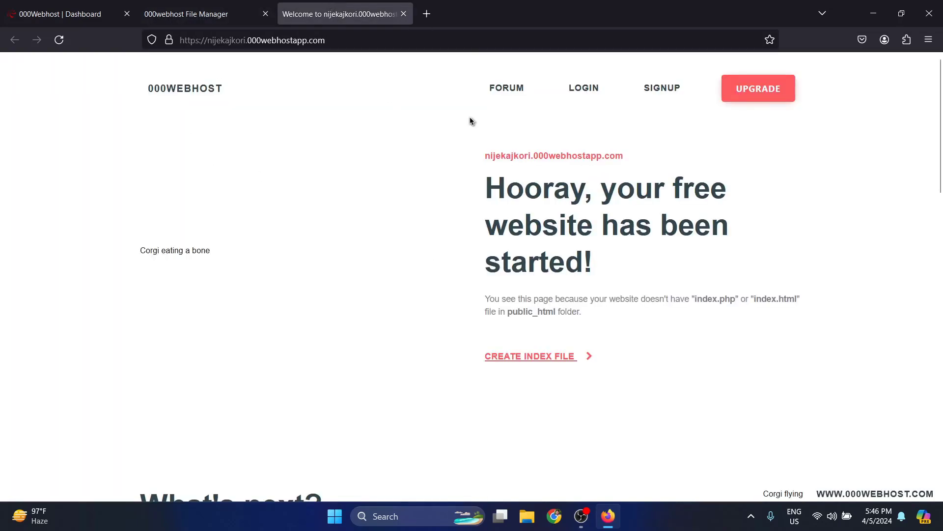
{"action": "scroll", "coordinate": [408, 273], "scroll_direction": "down", "scroll_amount": 6}
{"action": "scroll", "coordinate": [408, 273], "scroll_direction": "up", "scroll_amount": 7}
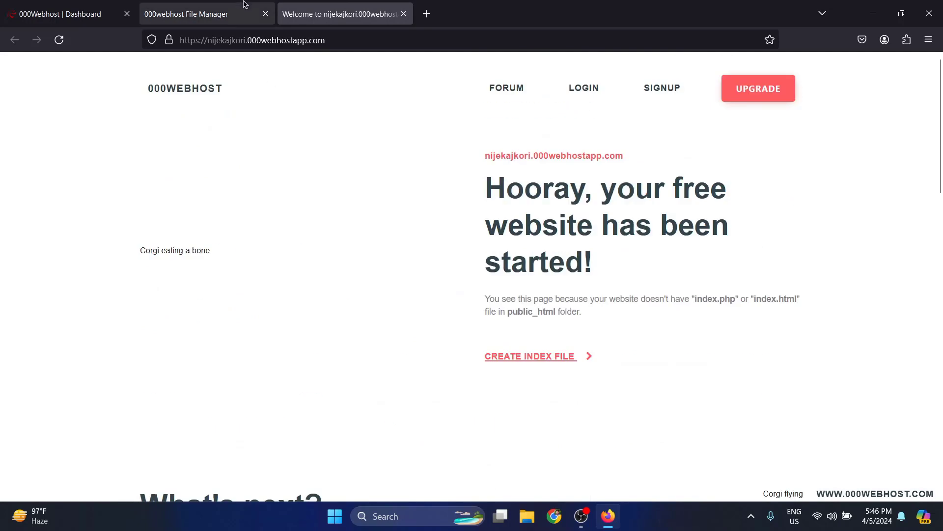
{"action": "left_click", "coordinate": [203, 10]}
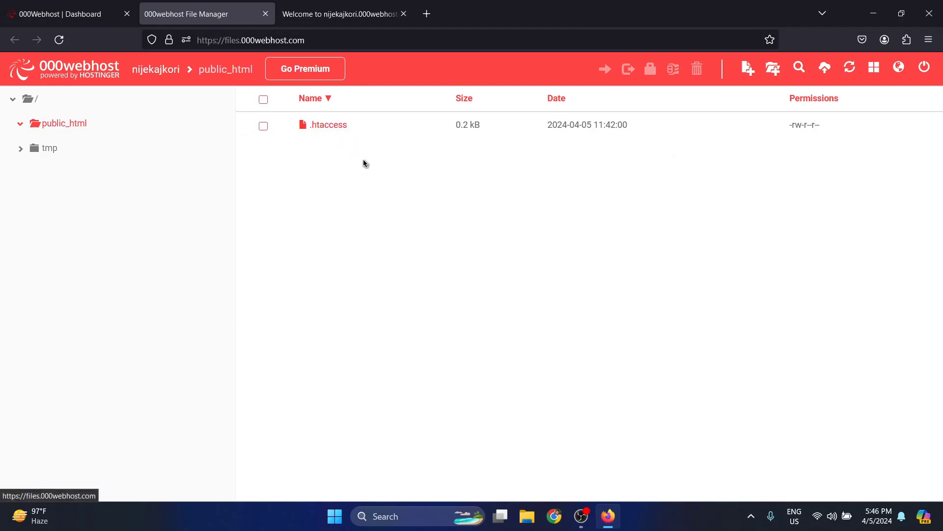
Step: Clear the desktop and create a new folder named 000 on it
{"action": "left_click", "coordinate": [874, 13]}
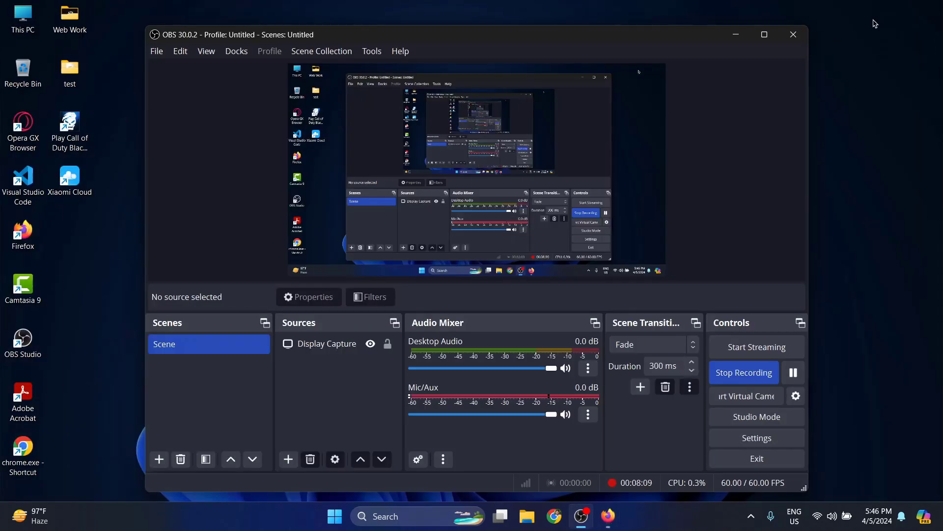
{"action": "left_click", "coordinate": [736, 34]}
{"action": "right_click", "coordinate": [292, 123]}
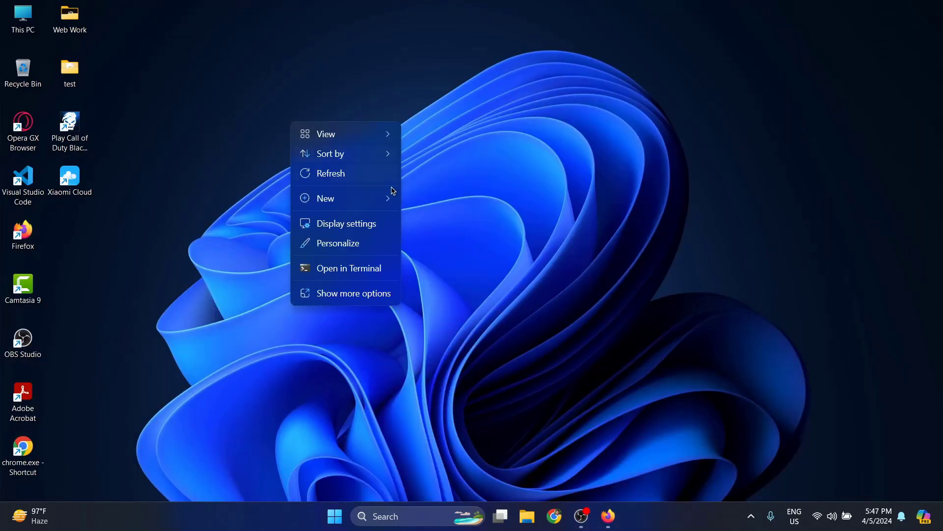
{"action": "mouse_move", "coordinate": [373, 199]}
{"action": "left_click", "coordinate": [430, 201]}
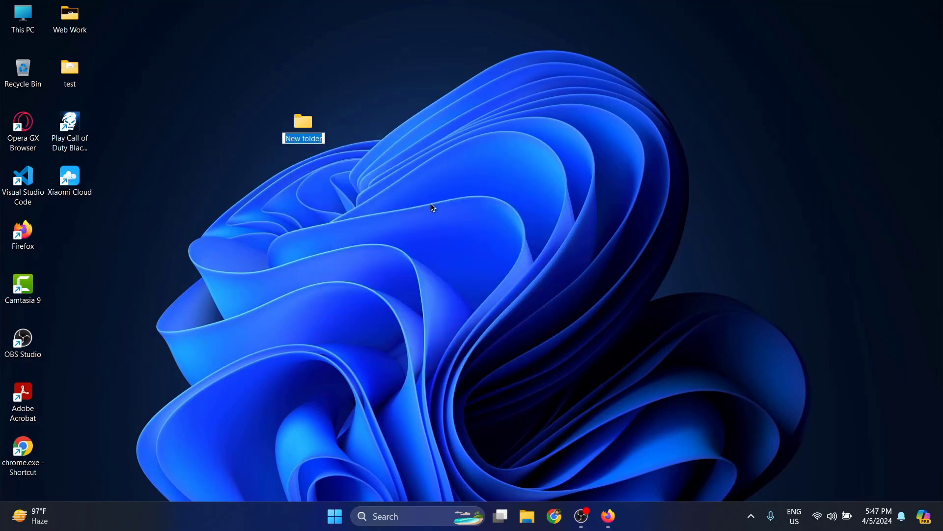
{"action": "type", "text": "000"}
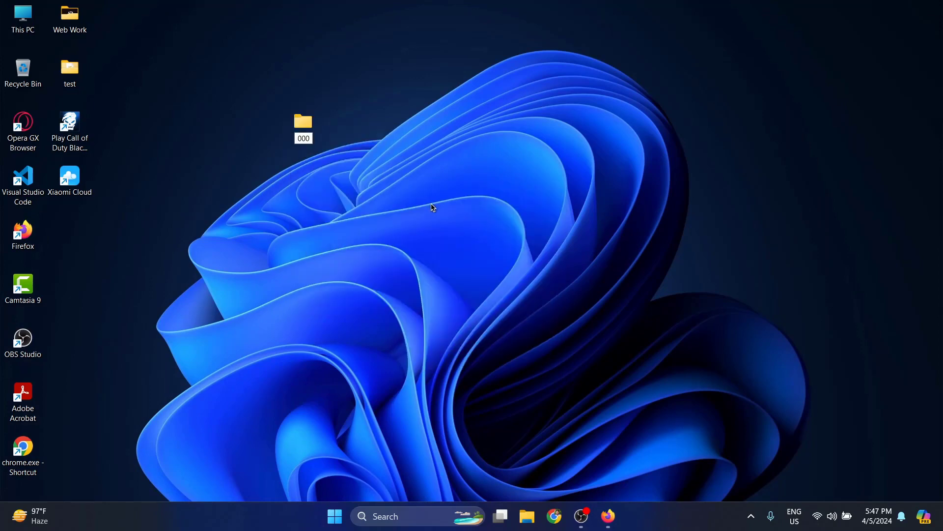
{"action": "key", "text": "Return"}
{"action": "key", "text": "Return"}
{"action": "right_click", "coordinate": [431, 206]}
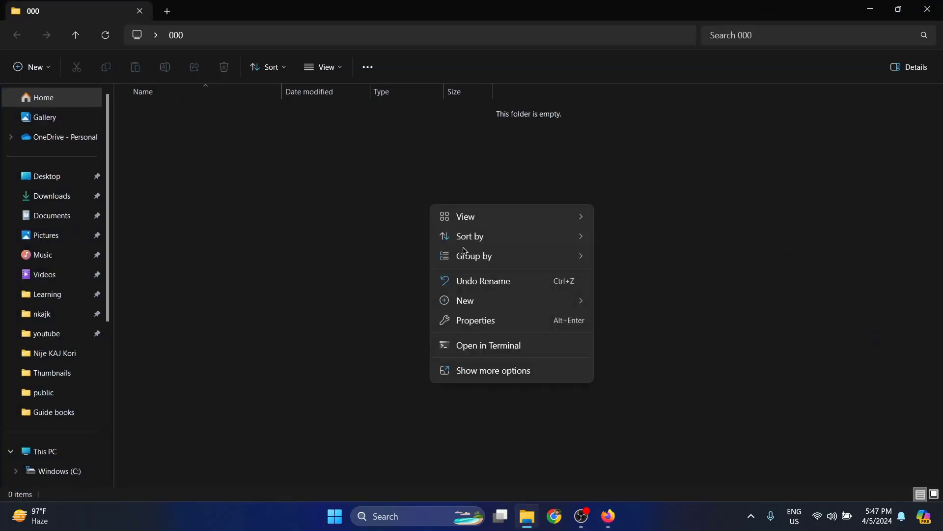
Step: Open the 000 folder in VS Code and create index.html
{"action": "left_click", "coordinate": [515, 371]}
{"action": "left_click", "coordinate": [503, 360]}
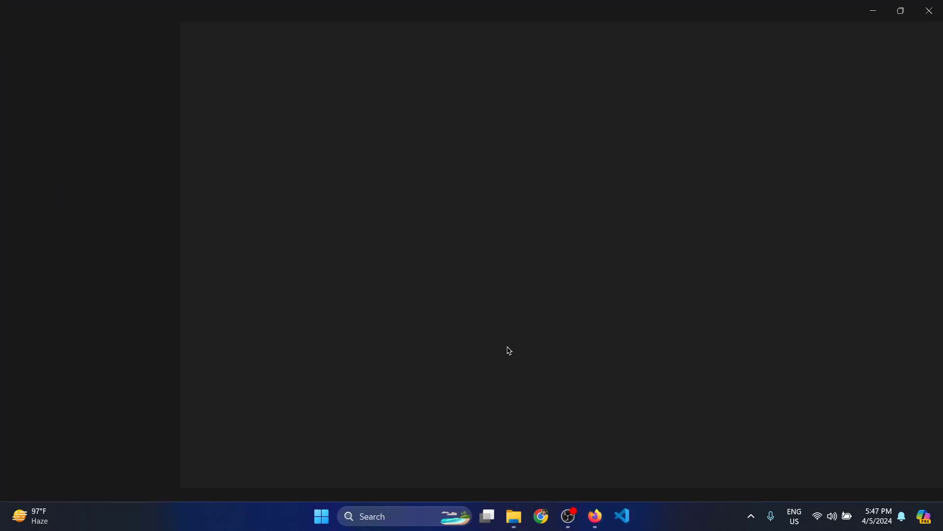
{"action": "left_click", "coordinate": [128, 50]}
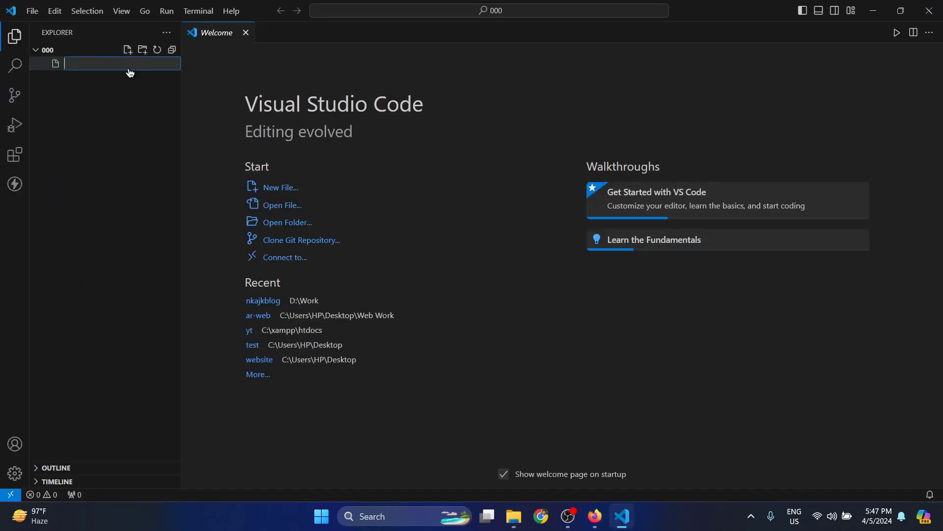
{"action": "type", "text": "index.html"}
{"action": "key", "text": "Return"}
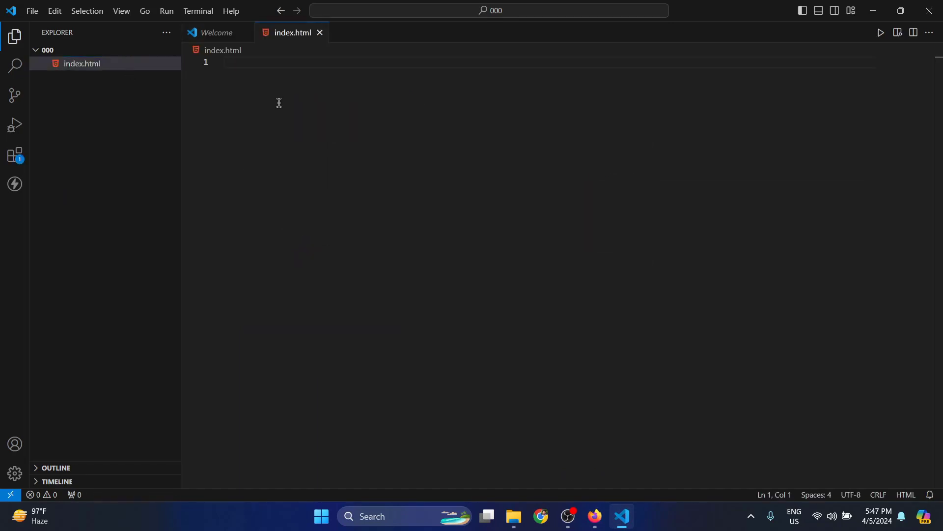
Step: Expand ! into an HTML5 skeleton and set the title to '000website freeeee'
{"action": "type", "text": "!"}
{"action": "key", "text": "Return"}
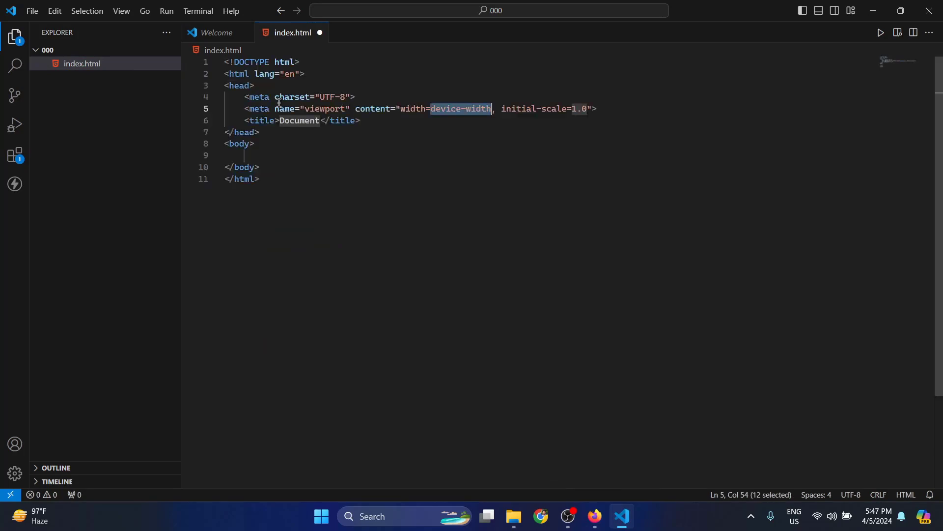
{"action": "mouse_move", "coordinate": [287, 106]}
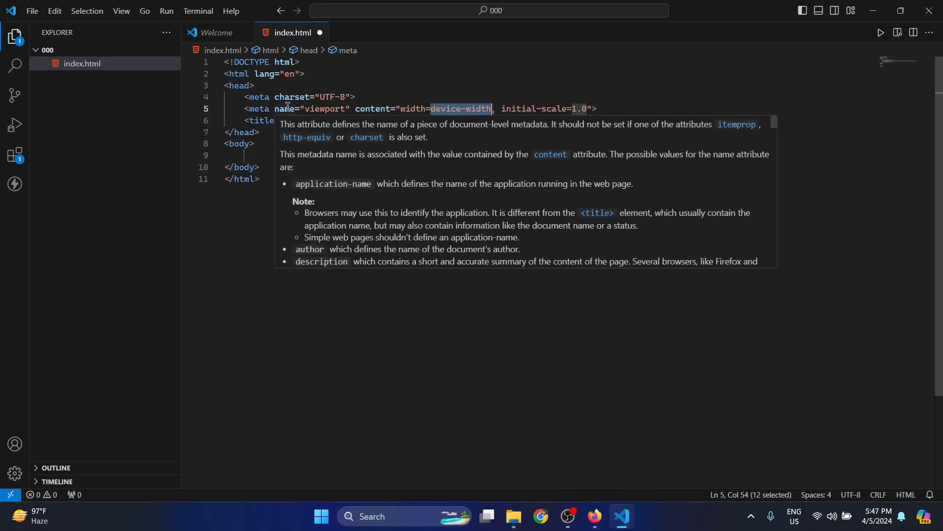
{"action": "scroll", "coordinate": [413, 323], "scroll_direction": "up", "scroll_amount": 5}
{"action": "key", "text": "Tab"}
{"action": "key", "text": "Tab"}
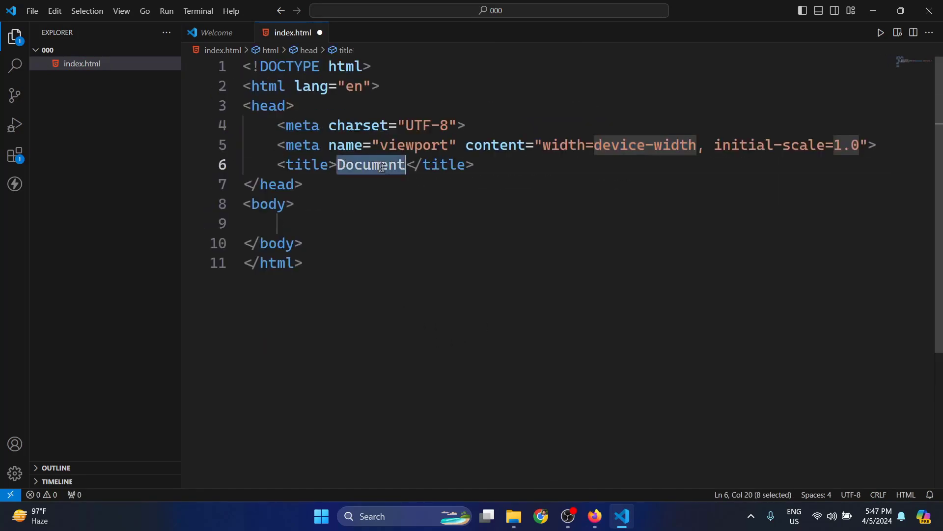
{"action": "type", "text": "000website freeeee"}
{"action": "key", "text": "Tab"}
Step: Add NIJEKAJKORI SUBSCRIBE and an HI!!!! heading to the body, save, and close VS Code
{"action": "type", "text": "NIJEKAJKORI"}
{"action": "key", "text": "Return"}
{"action": "type", "text": "SUBSCRIBE"}
{"action": "key", "text": "Return"}
{"action": "type", "text": "h1"}
{"action": "key", "text": "Return"}
{"action": "type", "text": "HI!!!!"}
{"action": "key", "text": "ctrl+s"}
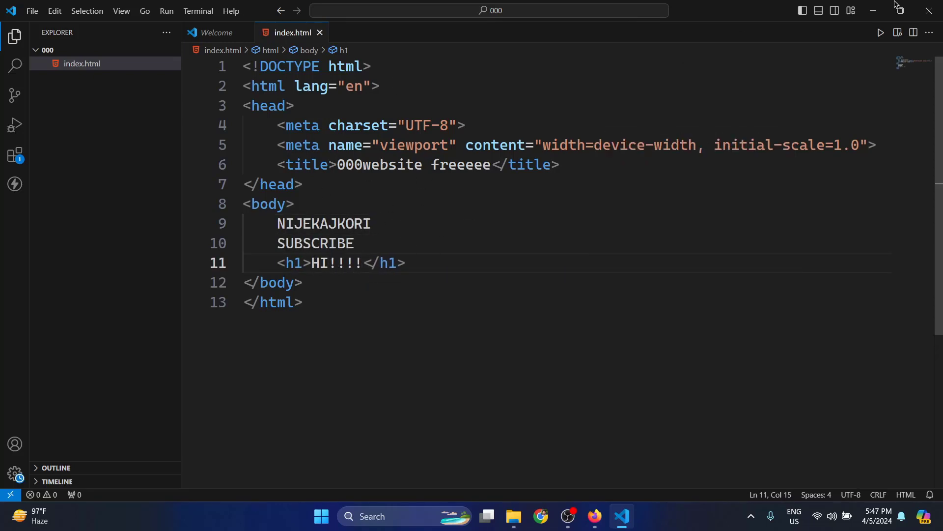
{"action": "left_click", "coordinate": [929, 10]}
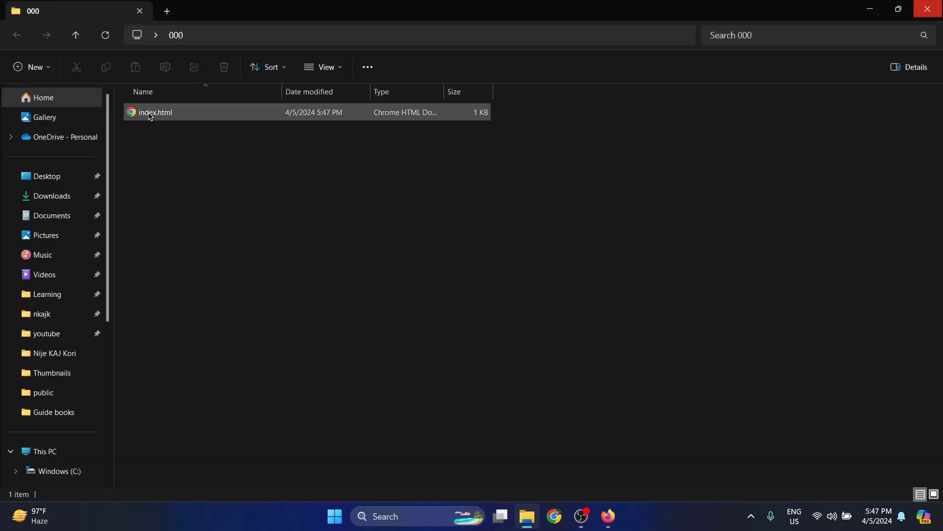
Step: Upload Desktop\000\index.html into public_html
{"action": "left_click", "coordinate": [607, 515]}
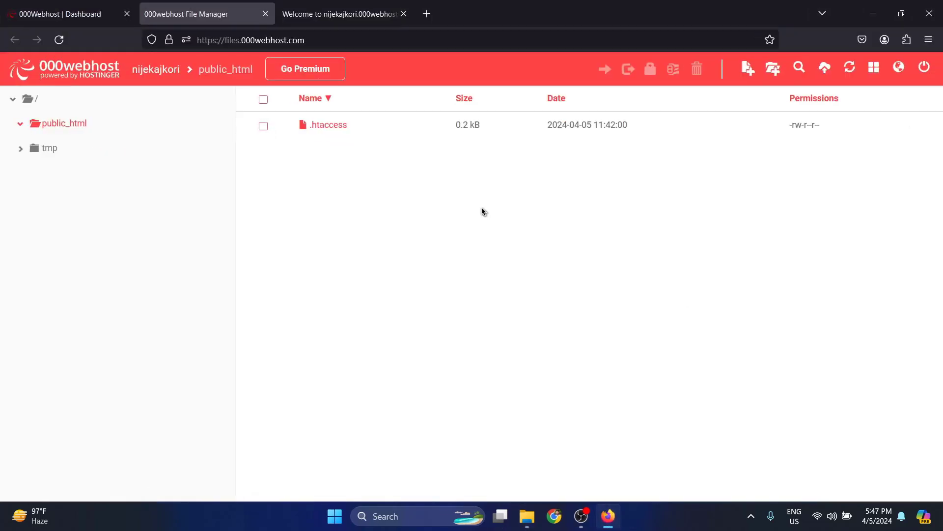
{"action": "left_click", "coordinate": [826, 69]}
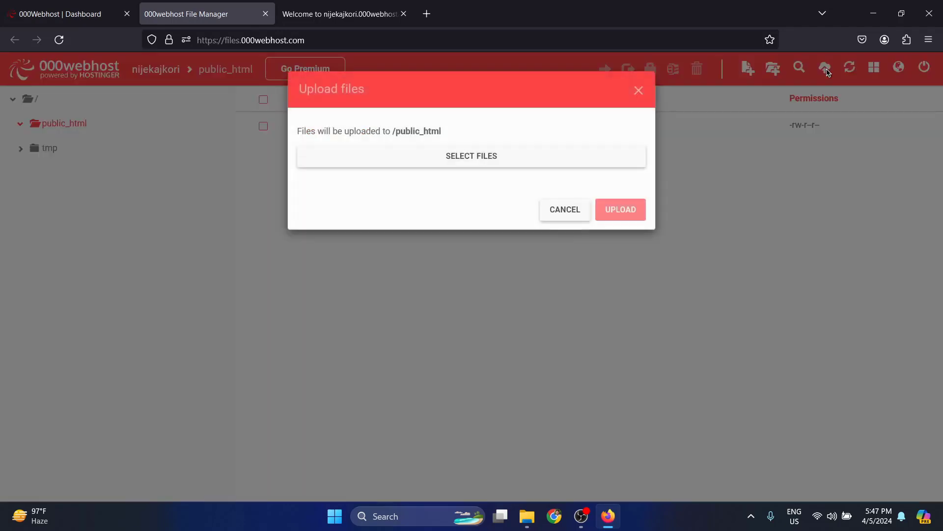
{"action": "left_click", "coordinate": [454, 155]}
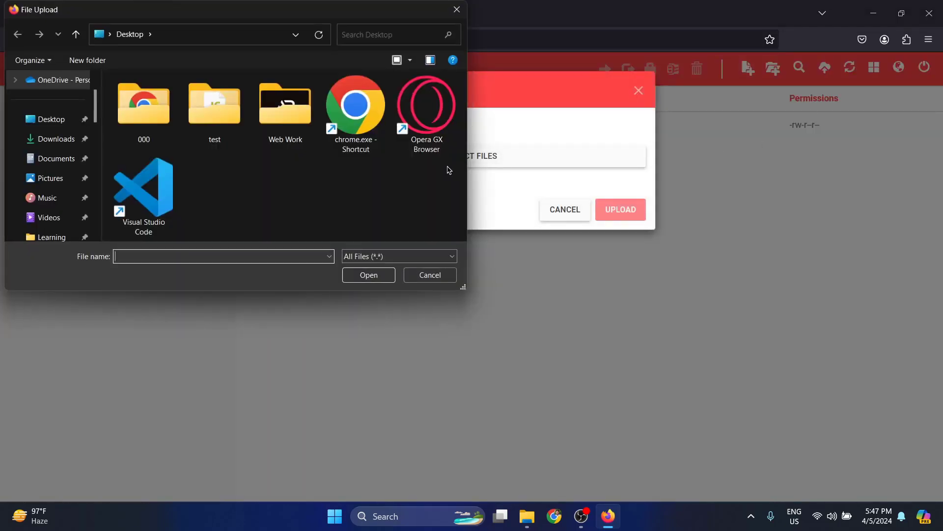
{"action": "double_click", "coordinate": [137, 122]}
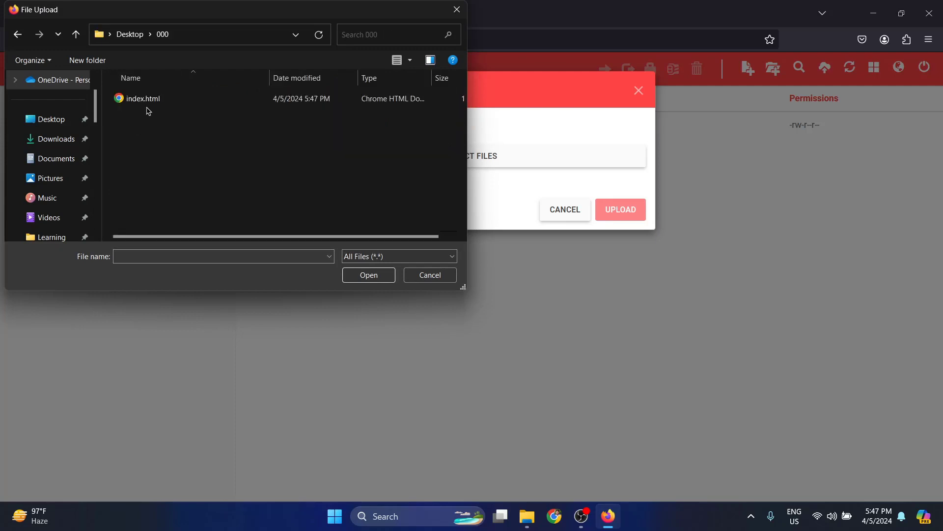
{"action": "left_click", "coordinate": [148, 100]}
{"action": "left_click", "coordinate": [379, 280]}
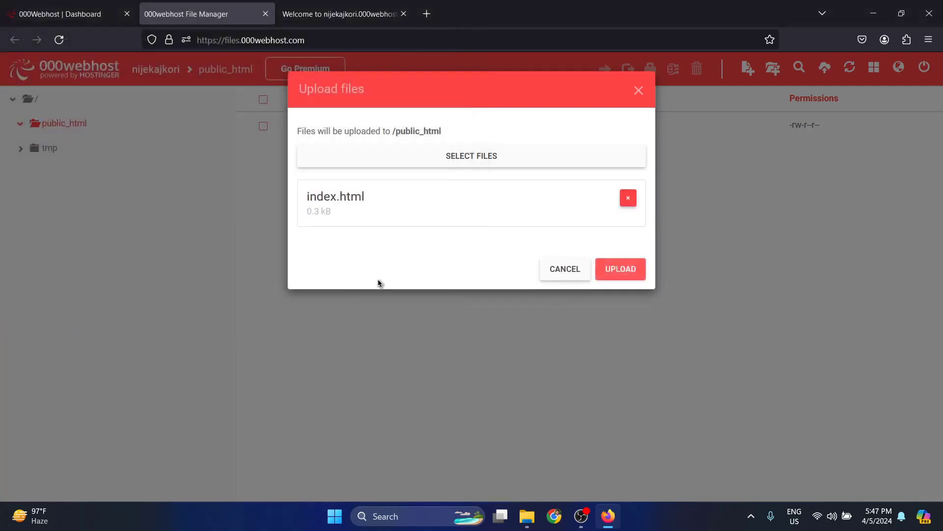
{"action": "left_click", "coordinate": [618, 268]}
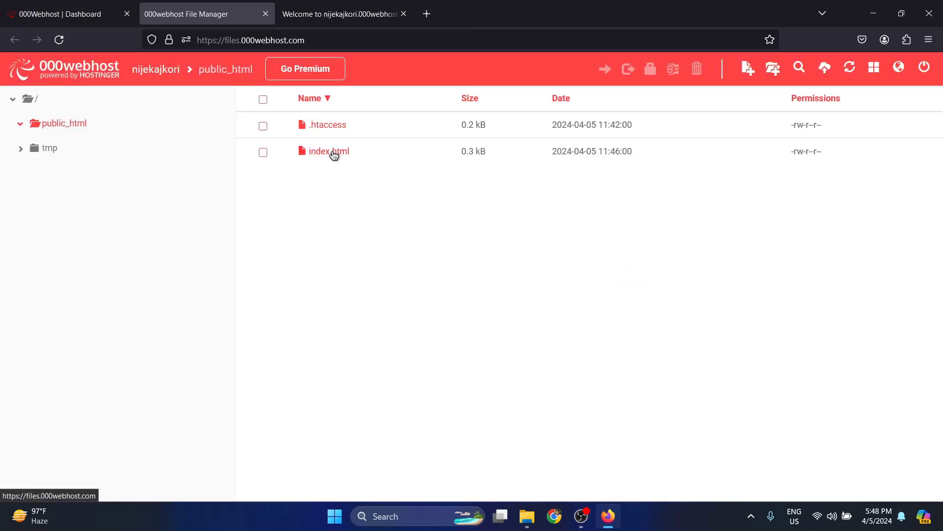
{"action": "left_click", "coordinate": [358, 4]}
Step: Reload the nijekajkori site to show the new page and zoom in on it
{"action": "left_click", "coordinate": [66, 42]}
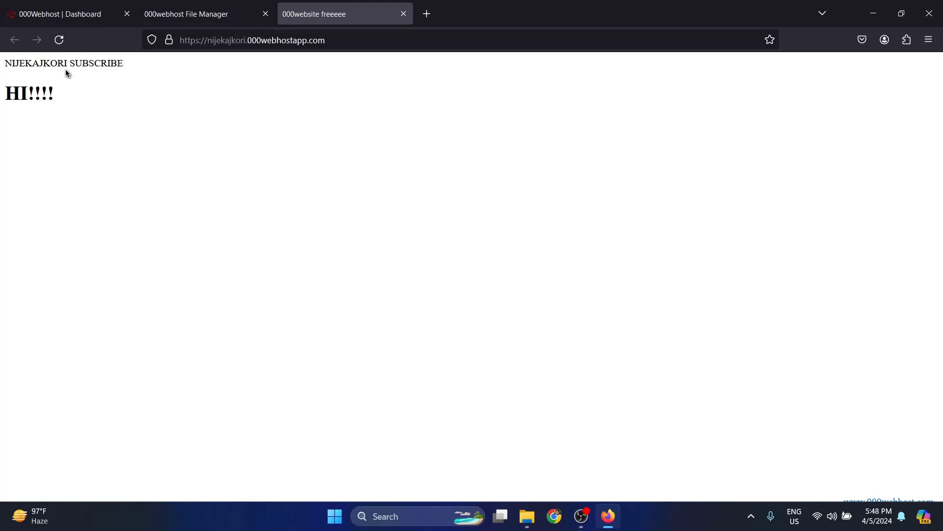
{"action": "scroll", "coordinate": [67, 73], "scroll_direction": "up", "scroll_amount": 9, "text": "ctrl"}
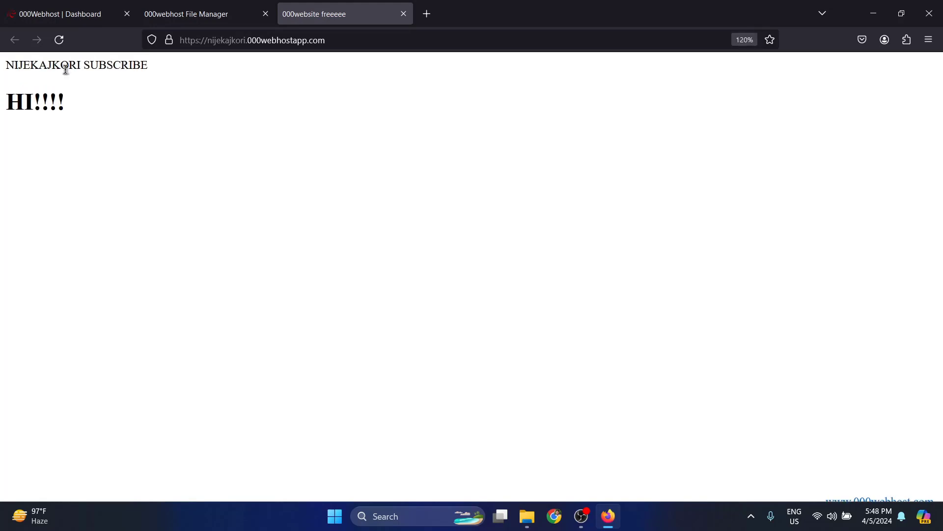
{"action": "scroll", "coordinate": [68, 72], "scroll_direction": "down", "scroll_amount": 3, "text": "ctrl"}
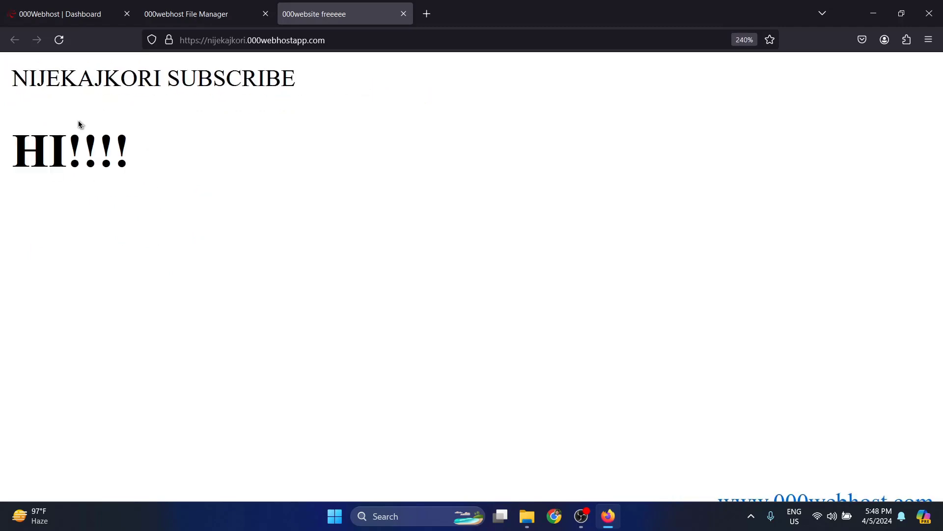
Step: Edit index.html online, typing extra letters after SUBSCRIBE on line 10, and save
{"action": "left_click", "coordinate": [215, 5]}
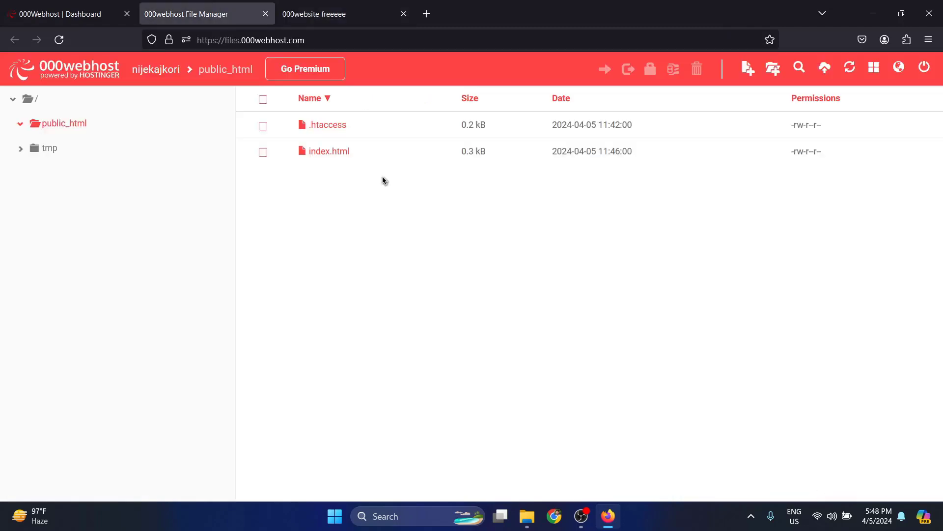
{"action": "right_click", "coordinate": [321, 153]}
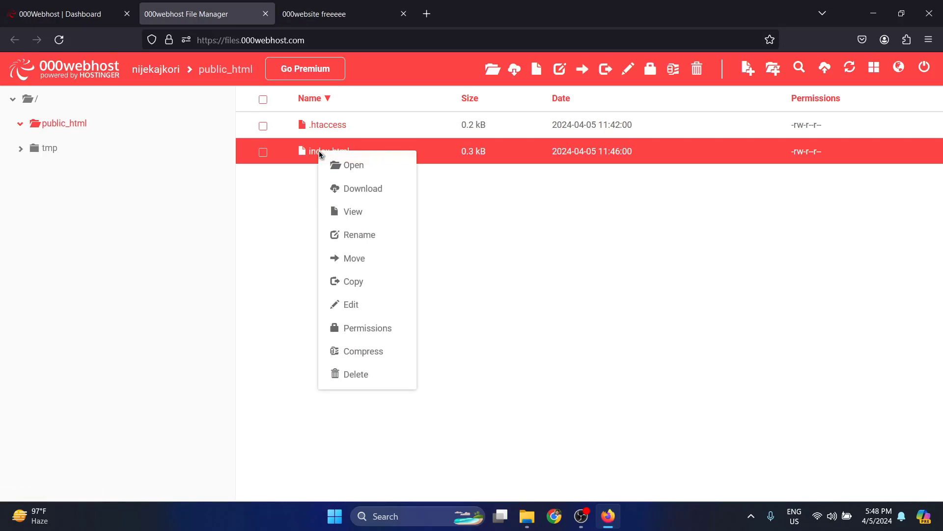
{"action": "left_click", "coordinate": [352, 305]}
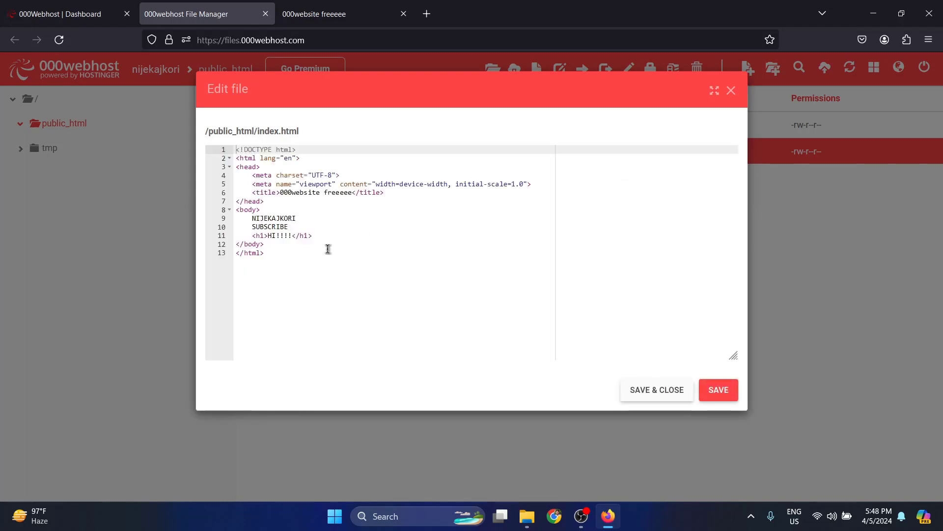
{"action": "left_click", "coordinate": [290, 228]}
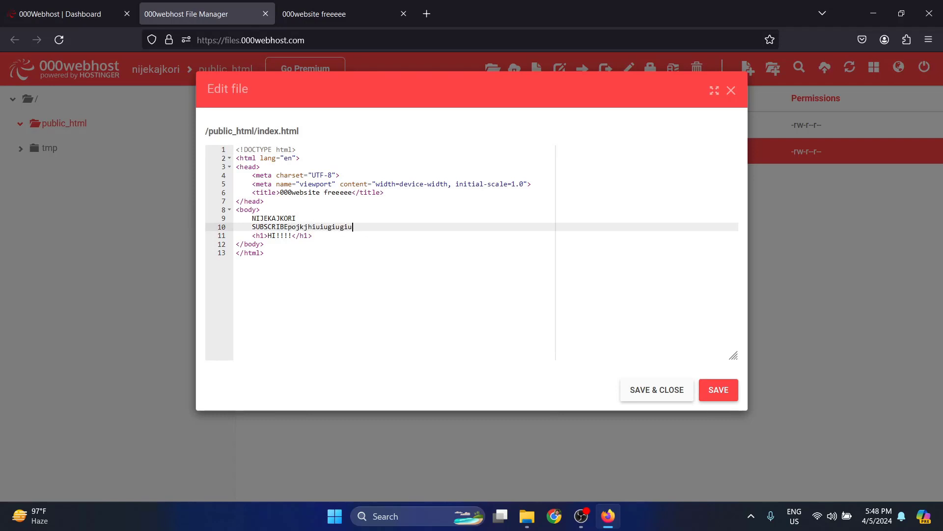
{"action": "left_click", "coordinate": [725, 398]}
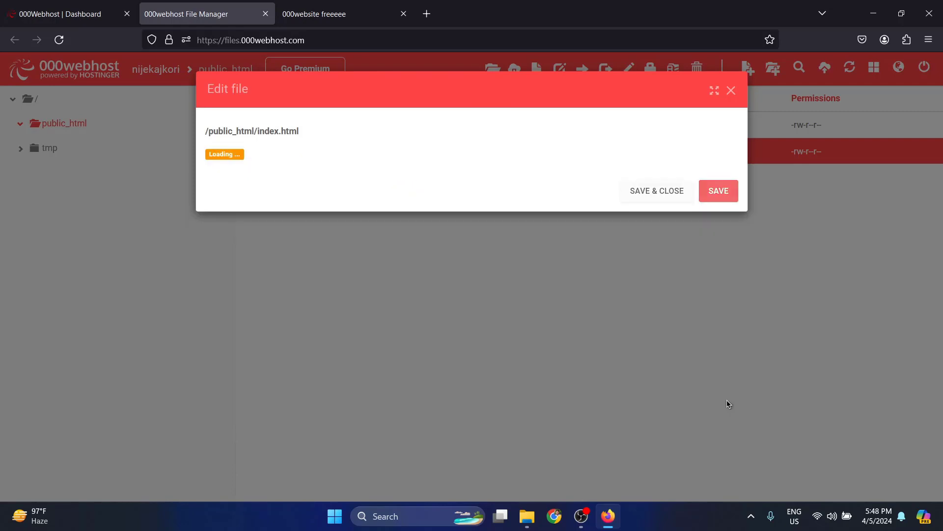
Step: Reload the live nijekajkori site and highlight the new text 'NIJEKAJKORI SUBSCRIBEpojkjhiuiugiugiu'
{"action": "left_click", "coordinate": [325, 19]}
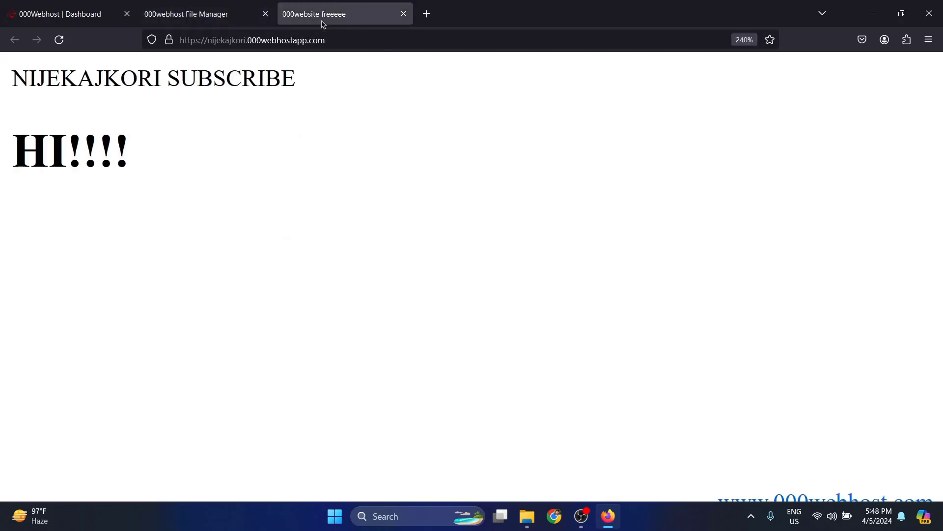
{"action": "left_click", "coordinate": [59, 39]}
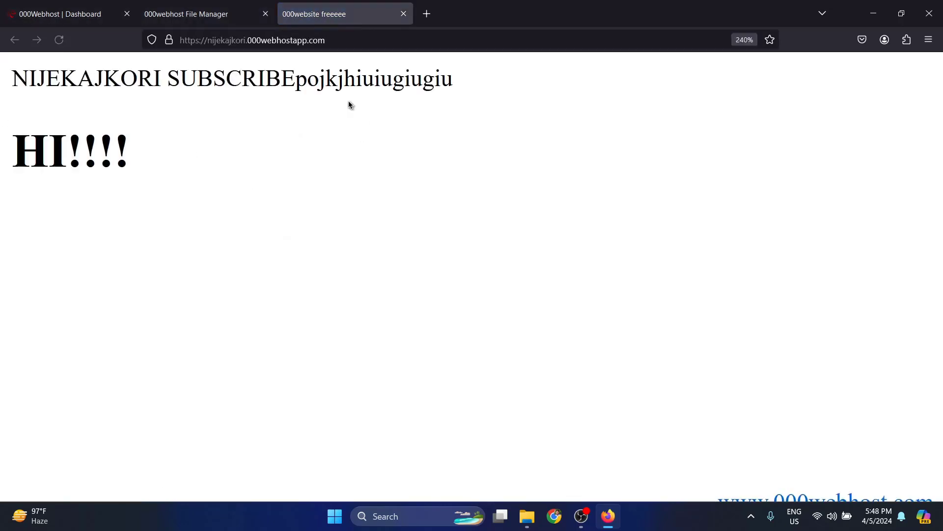
{"action": "left_click_drag", "start_coordinate": [295, 81], "coordinate": [502, 92]}
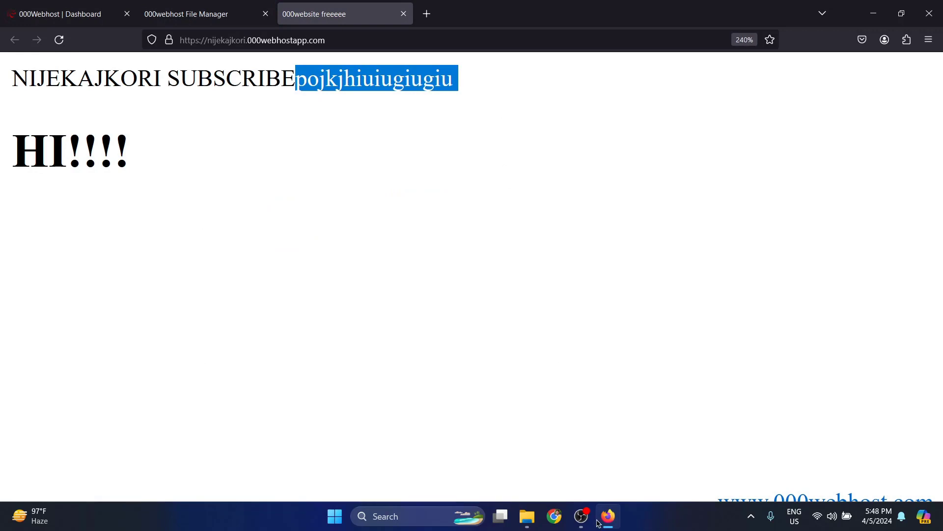